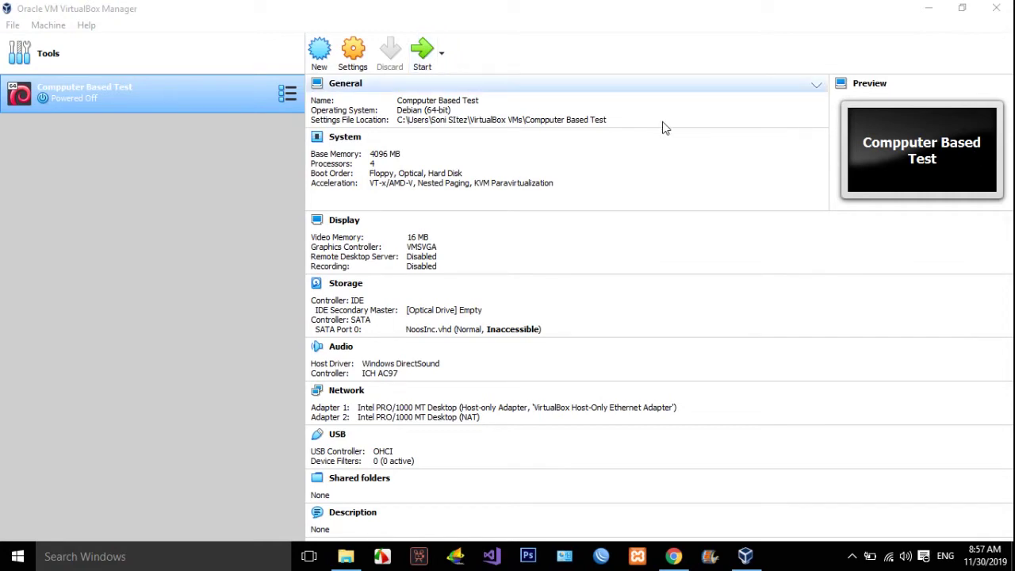
Start the Compputer Based Test VM and boot the default Debian GRUB entry.
left_click(422, 55)
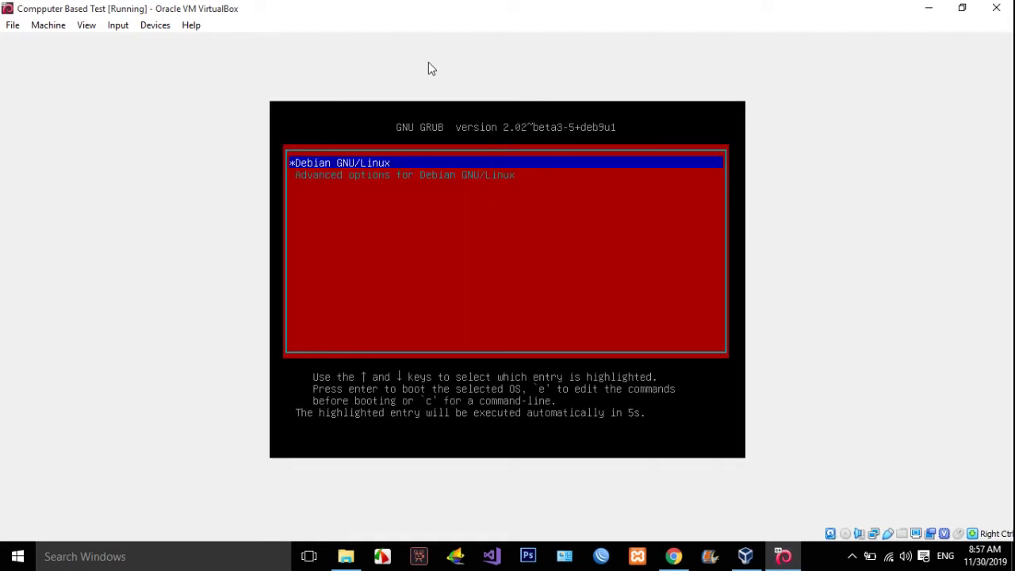
key("Return")
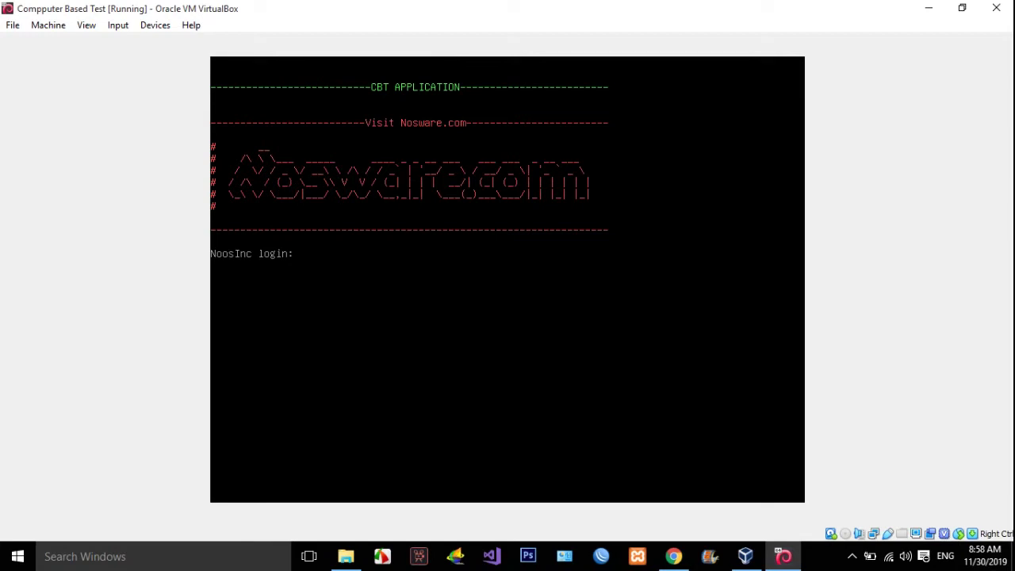
Log in to the Debian guest with the user's account name and password.
key("Return")
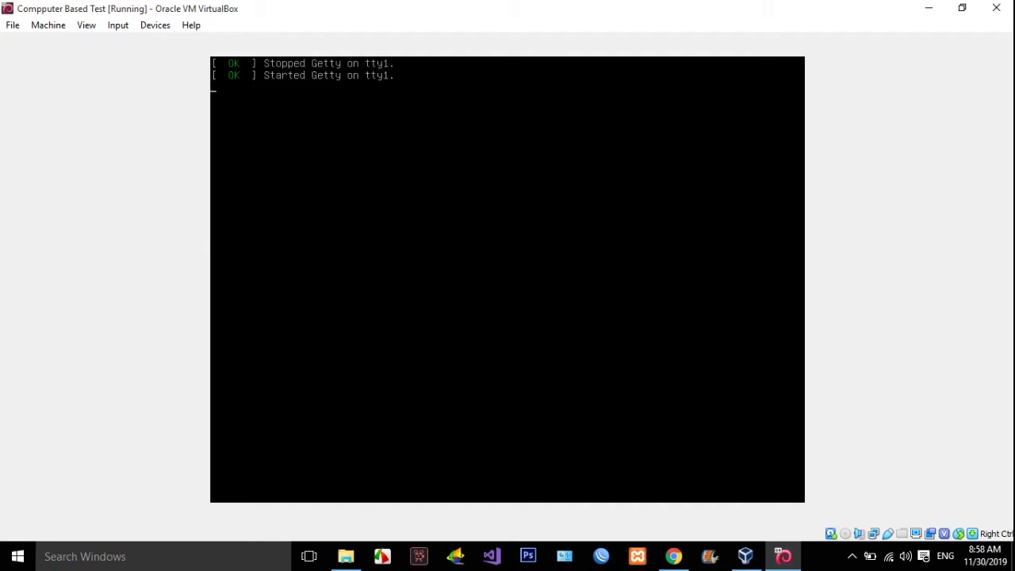
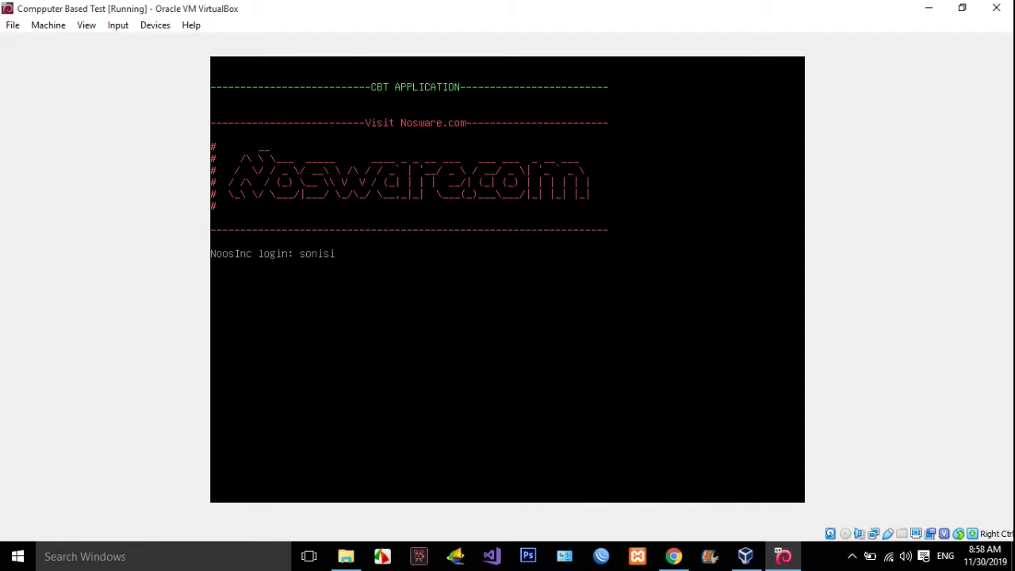
key("Return")
Switch to root with su and the root password.
key("Return")
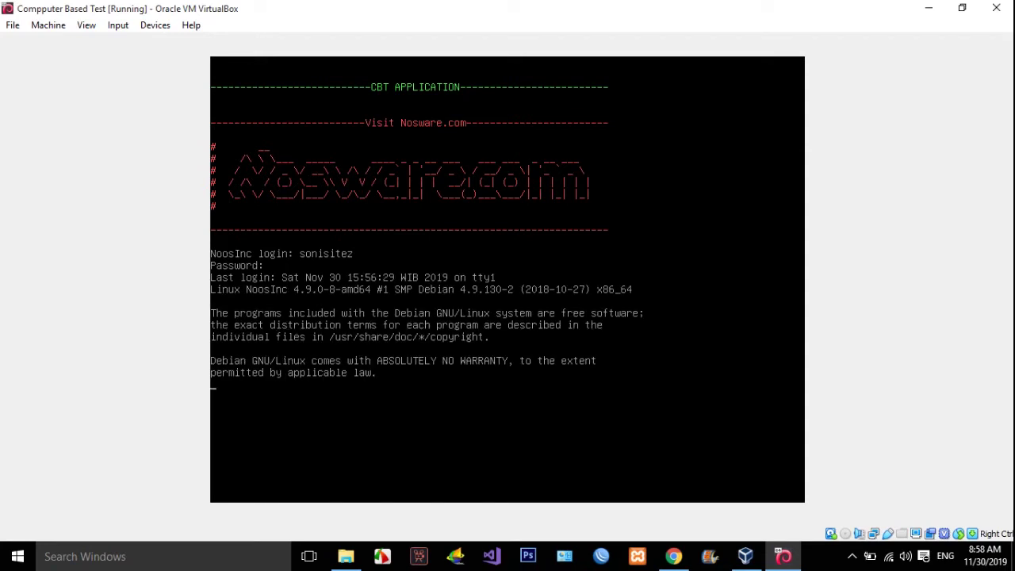
type("su")
key("Return")
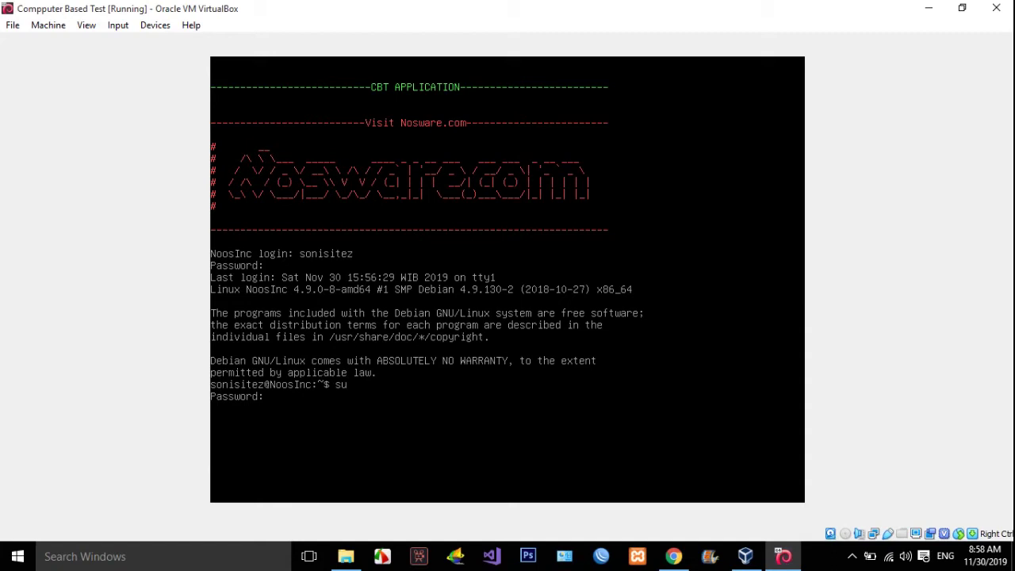
key("Return")
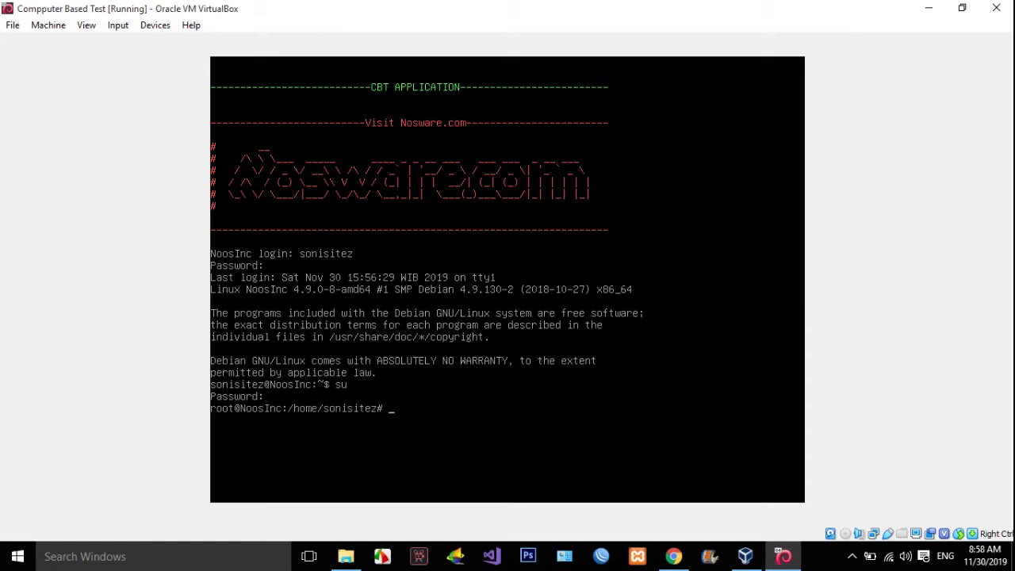
Run date, showing Sat Nov 30 15:58:53 WIB 2019, then shut the guest down with init 6.
type("date")
key("Return")
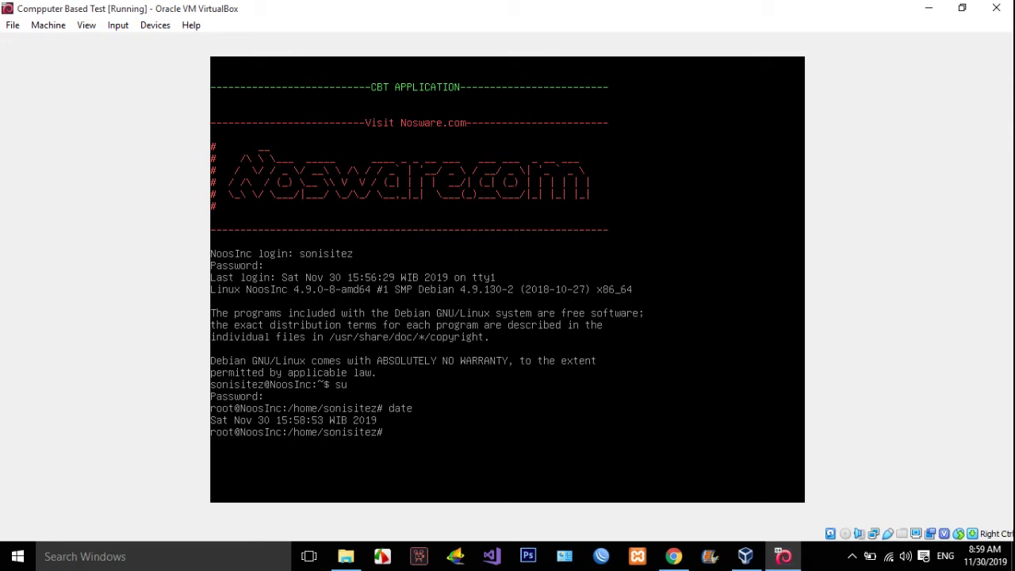
type("init ")
type("6")
key("Return")
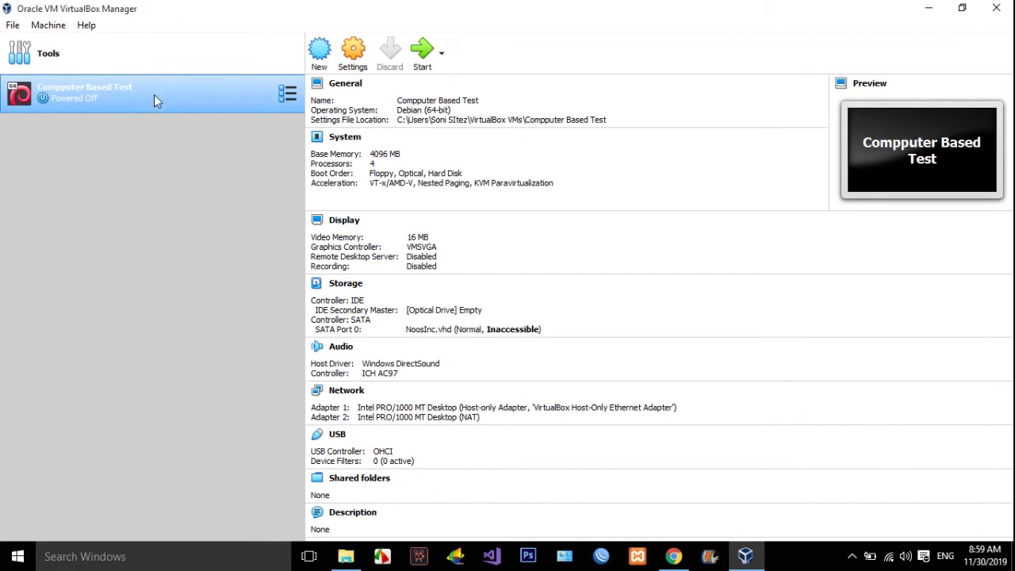
Tick Hardware Clock in UTC Time in the System settings, save, and start the VM again.
left_click(353, 56)
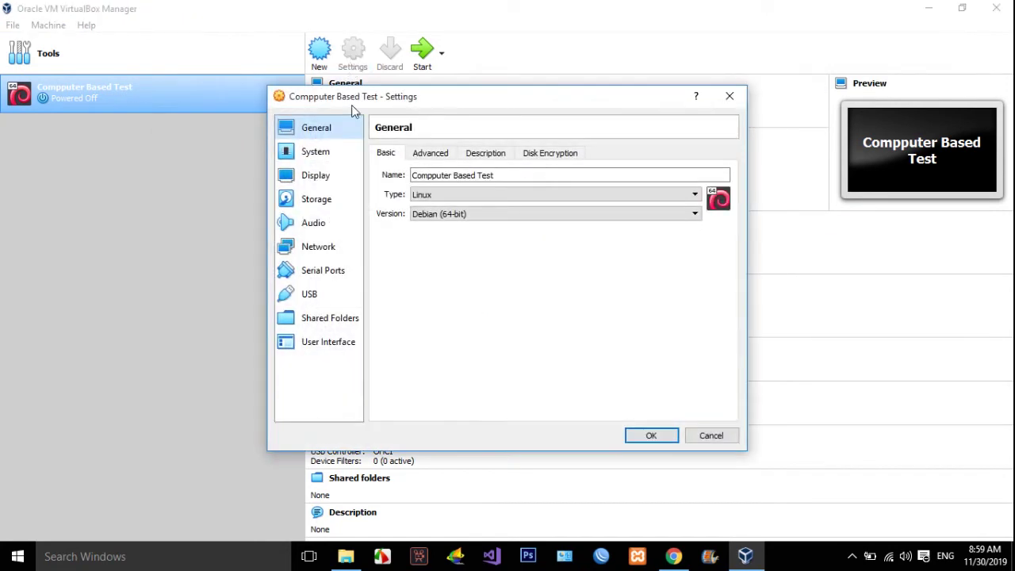
left_click(349, 152)
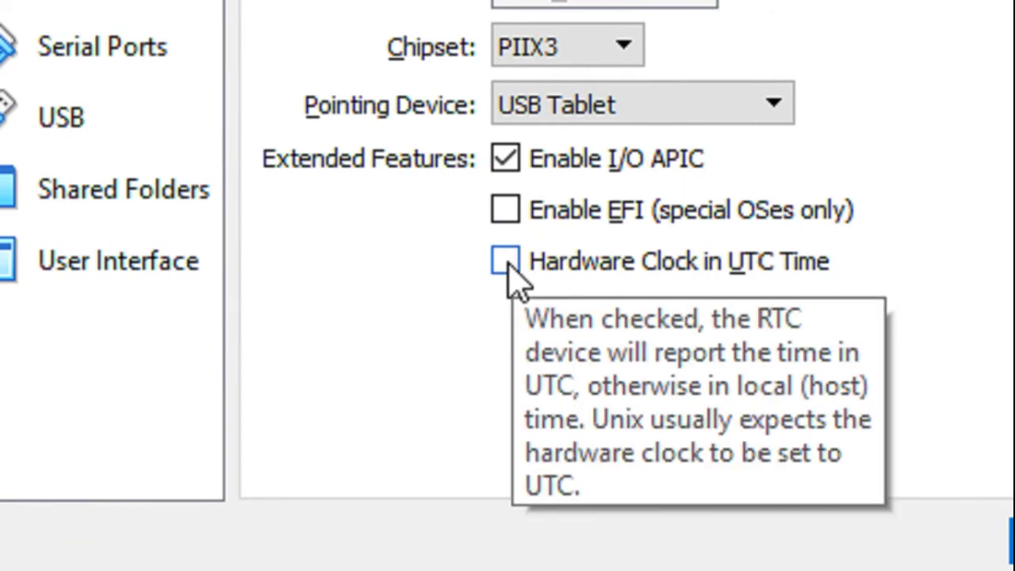
left_click(506, 262)
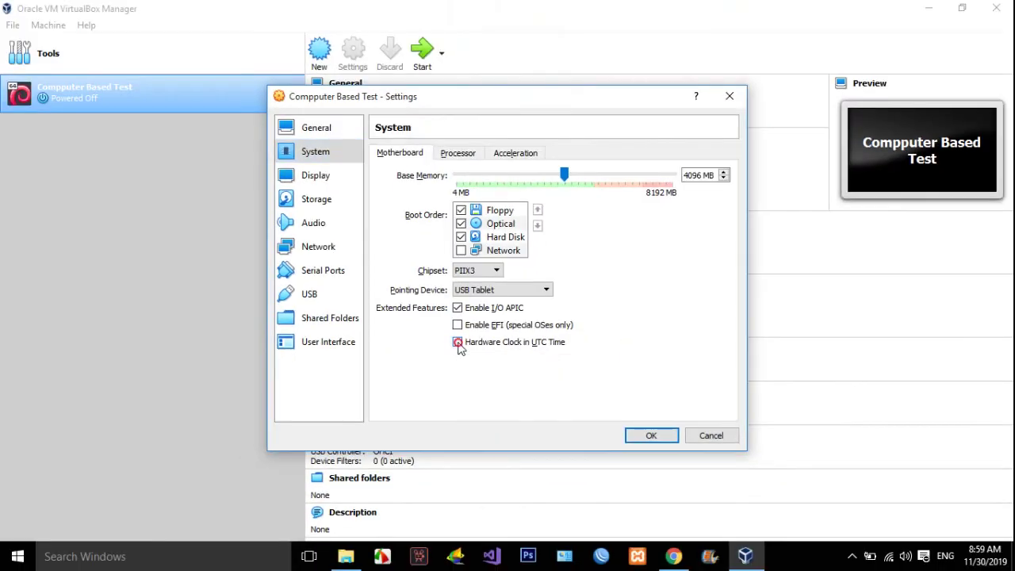
left_click(646, 438)
left_click(420, 53)
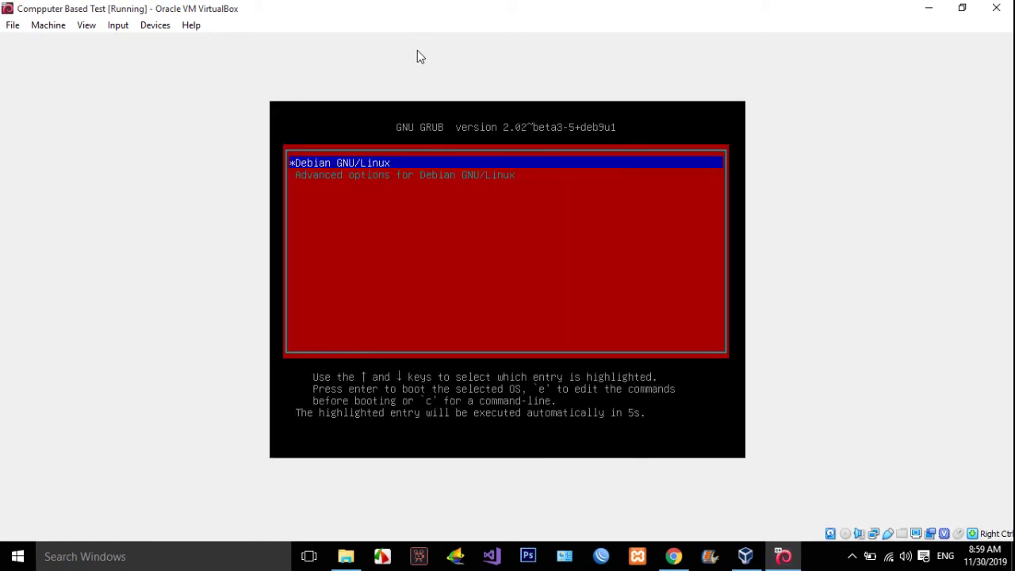
Boot the default Debian GRUB entry on the restarted VM.
key("Return")
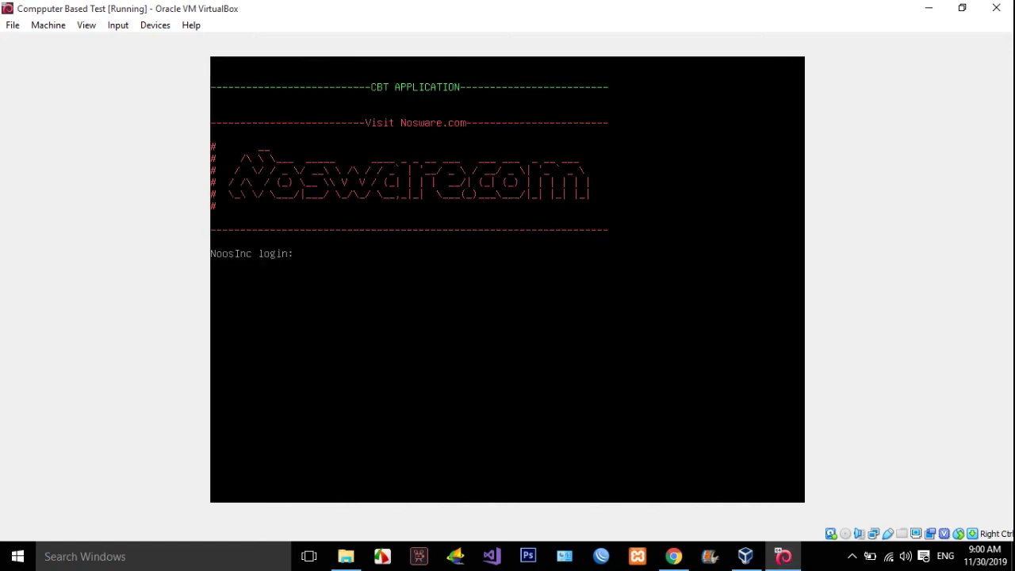
Check the host clock, then submit the account name at the guest login prompt.
left_click(974, 565)
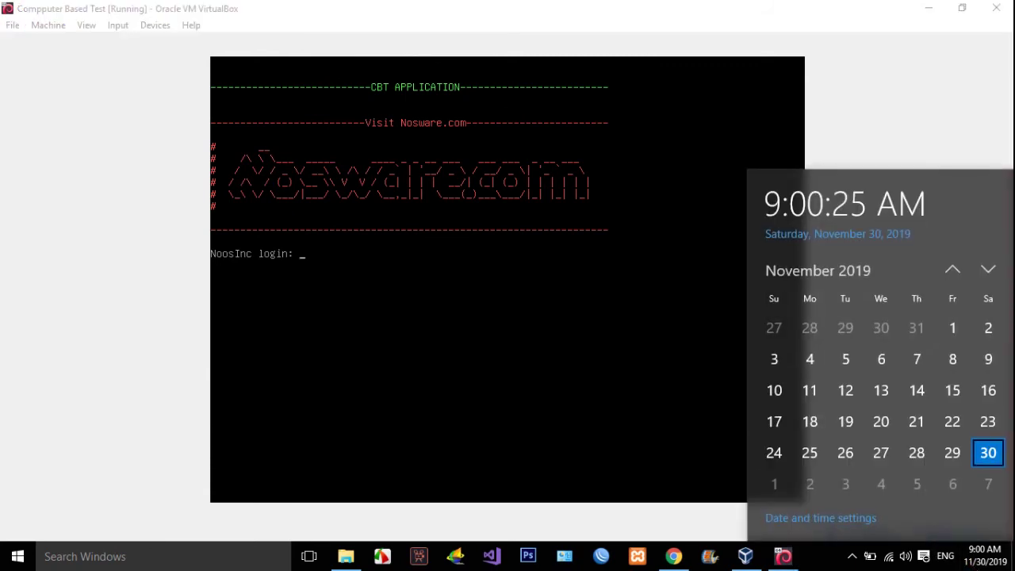
key("Escape")
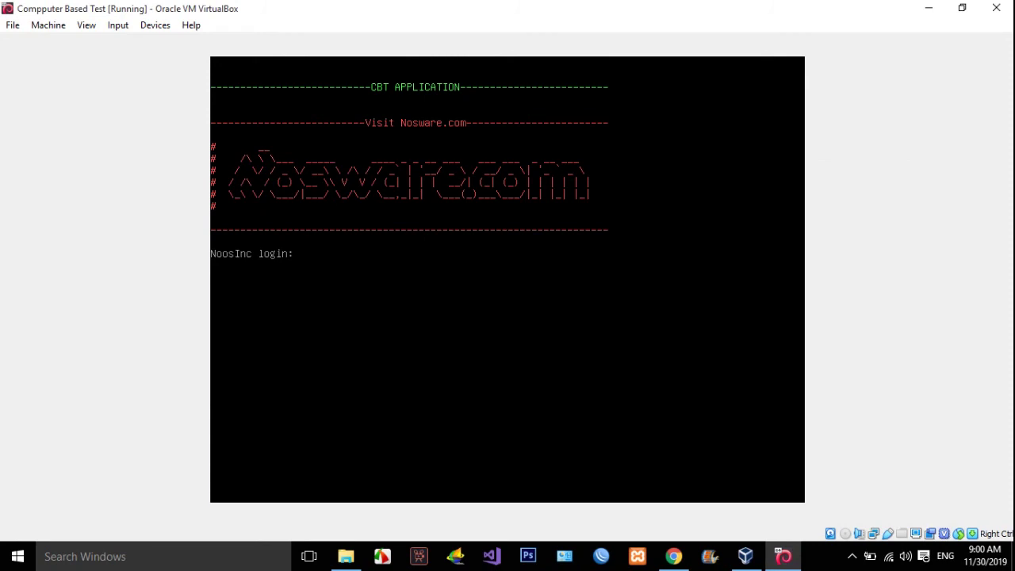
type("sonisitez")
key("Return")
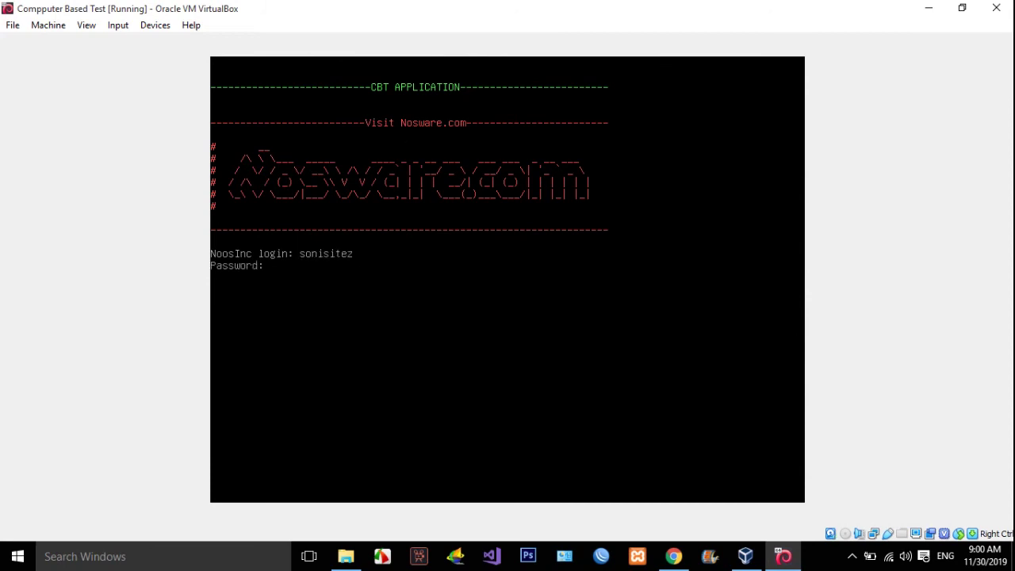
Log in, become root, and confirm date prints Sat Nov 30 09:00:46 WIB 2019, matching the host clock.
key("Return")
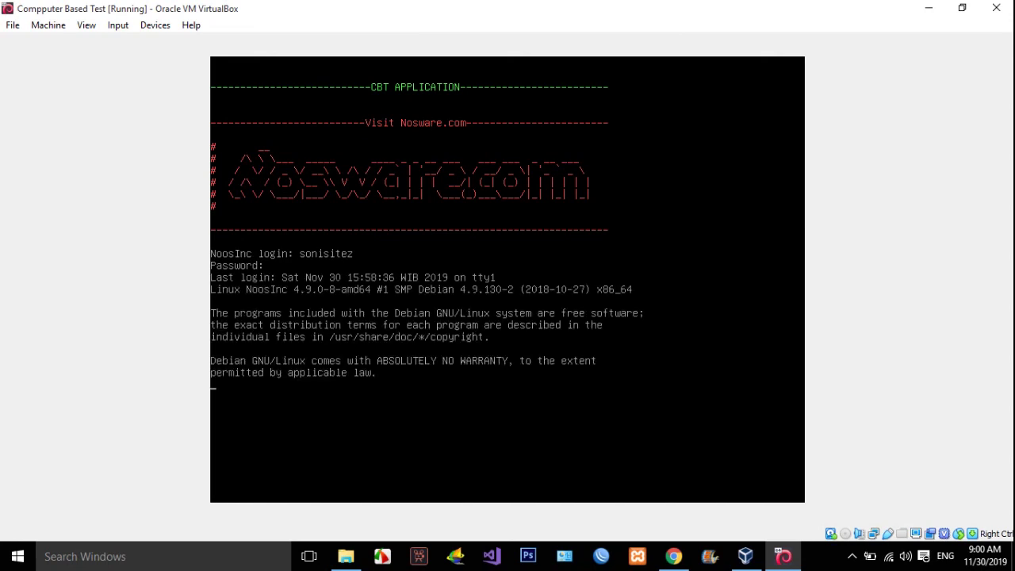
type("su")
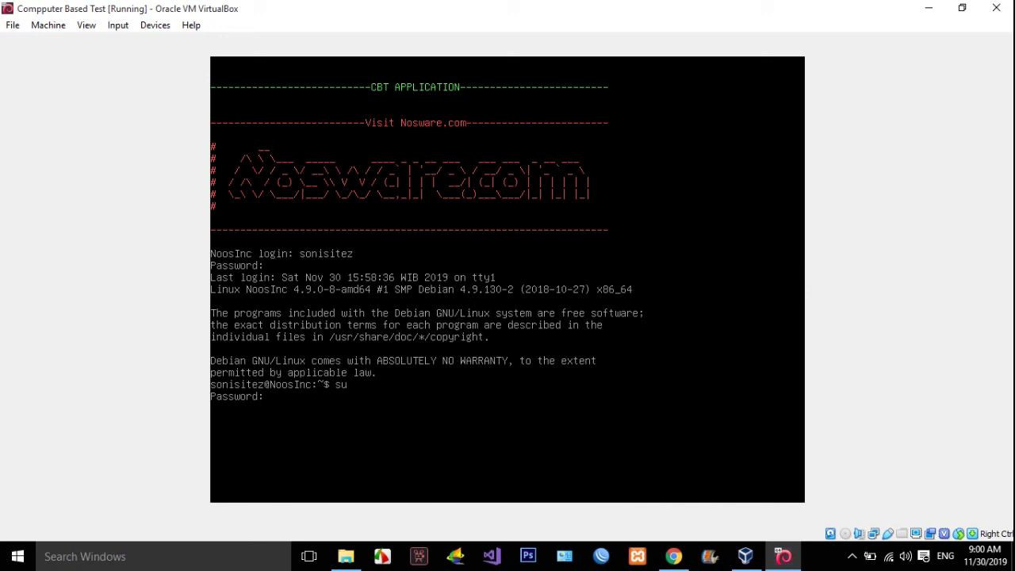
key("Return")
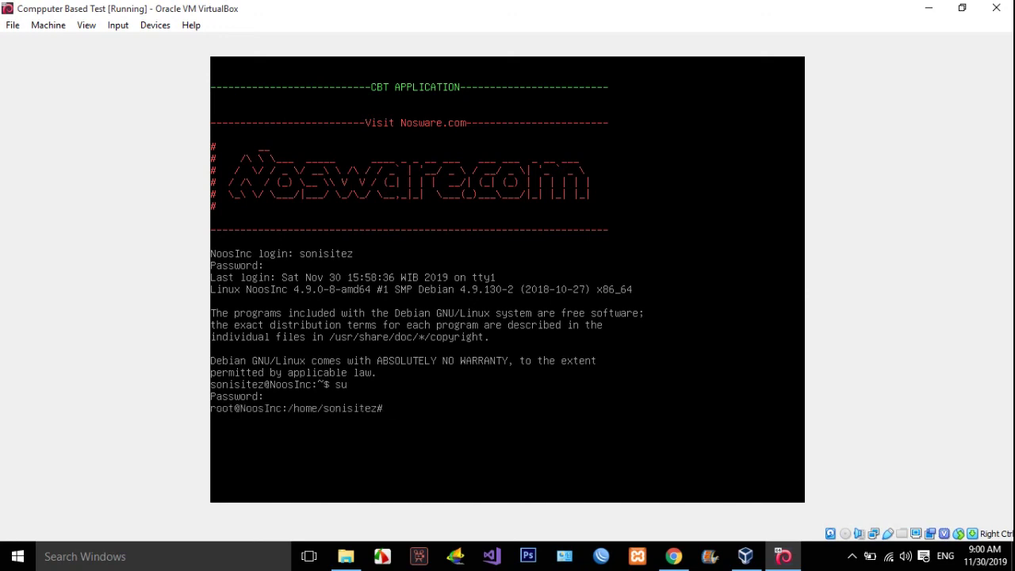
type("date")
key("Return")
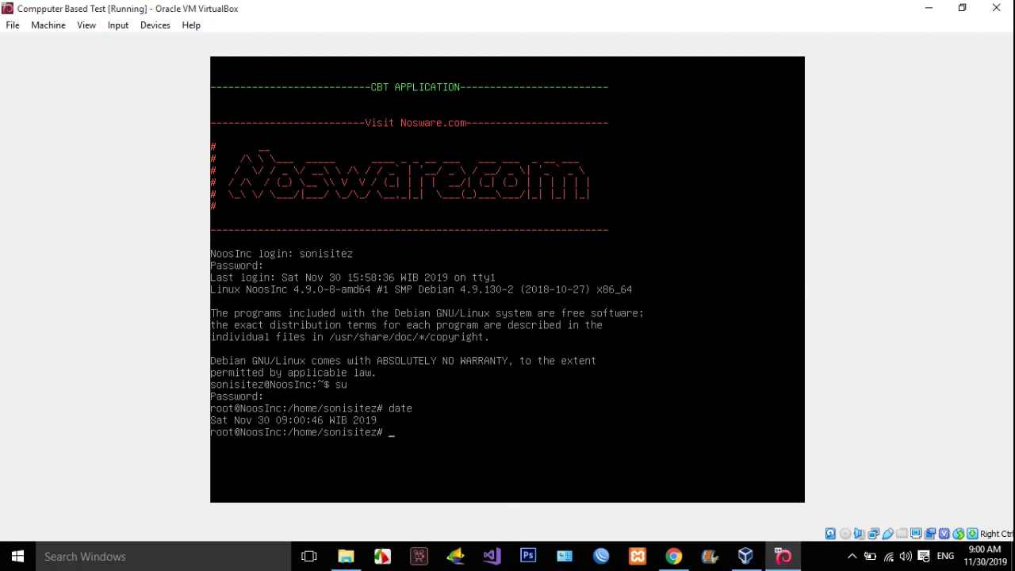
left_click(835, 557)
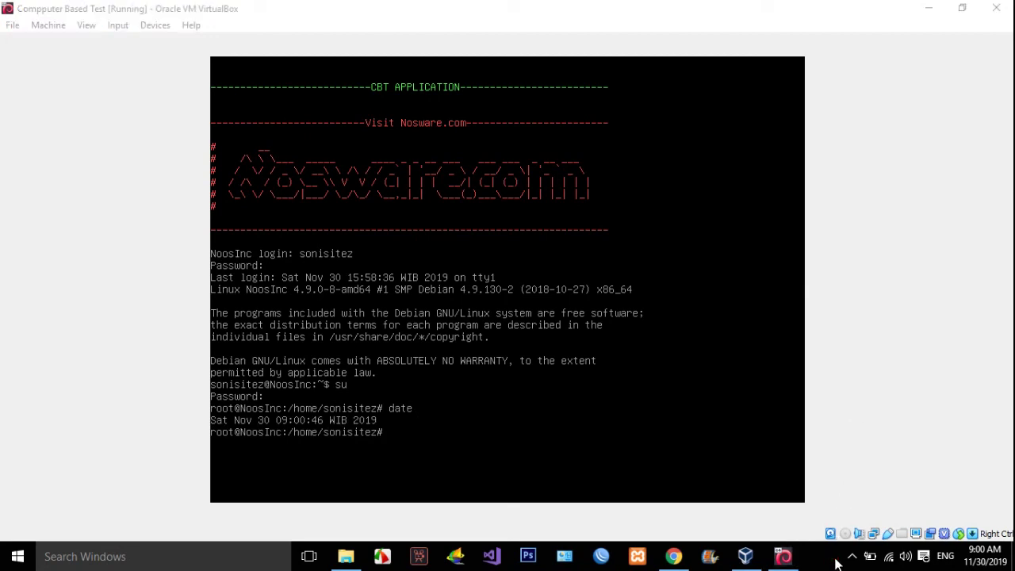